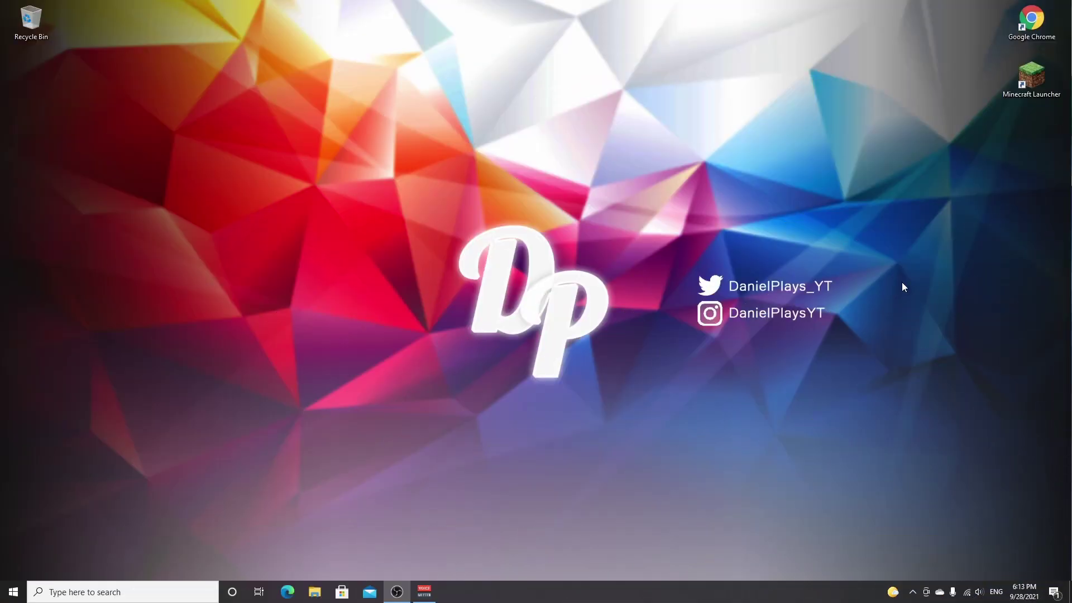
# Step: Launch Minecraft Launcher, keeping the latest release as the selected version
pyautogui.doubleClick(1031, 81)
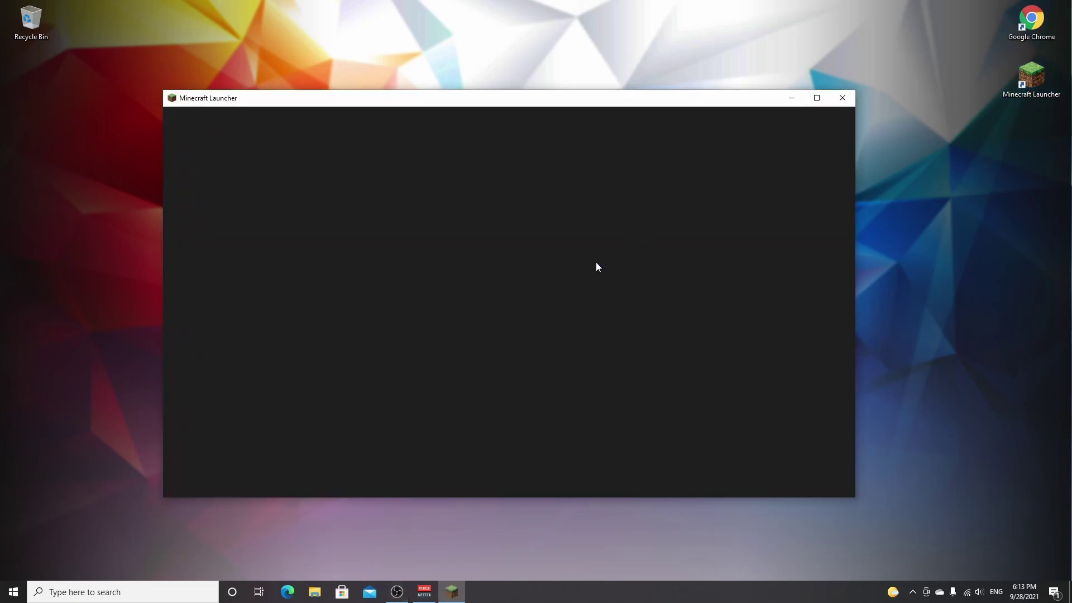
pyautogui.click(310, 411)
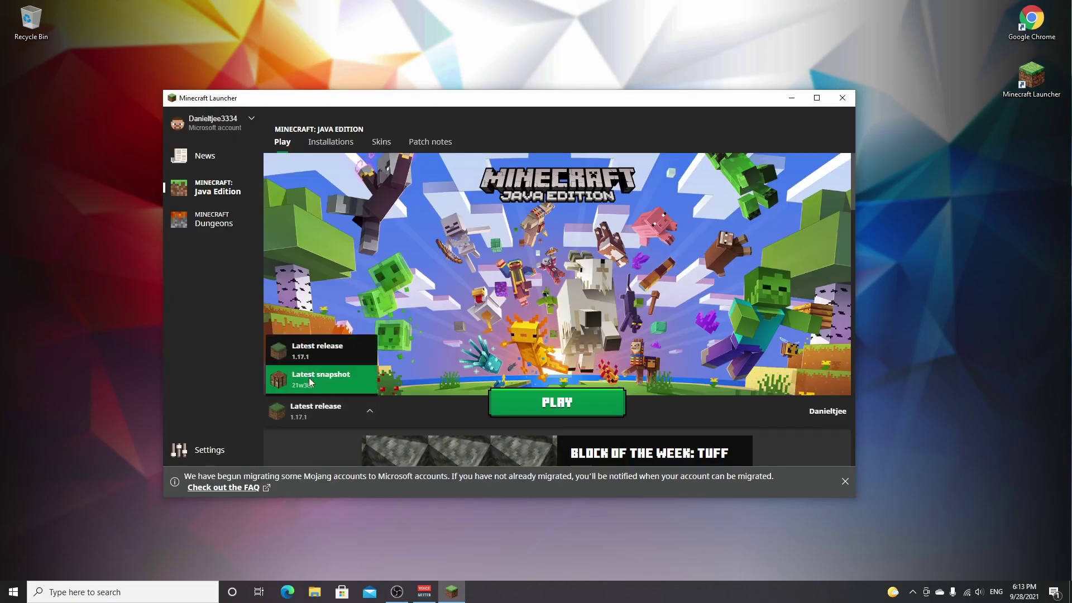
pyautogui.click(310, 355)
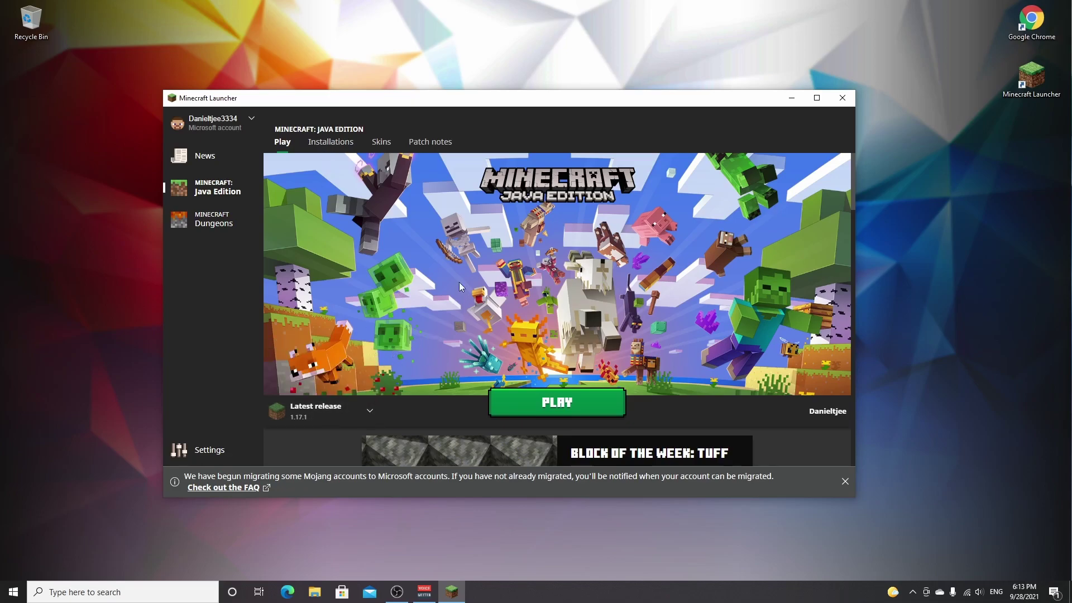
# Step: Create a custom-named installation for release 1.17.1 and launch it
pyautogui.click(330, 142)
pyautogui.click(341, 212)
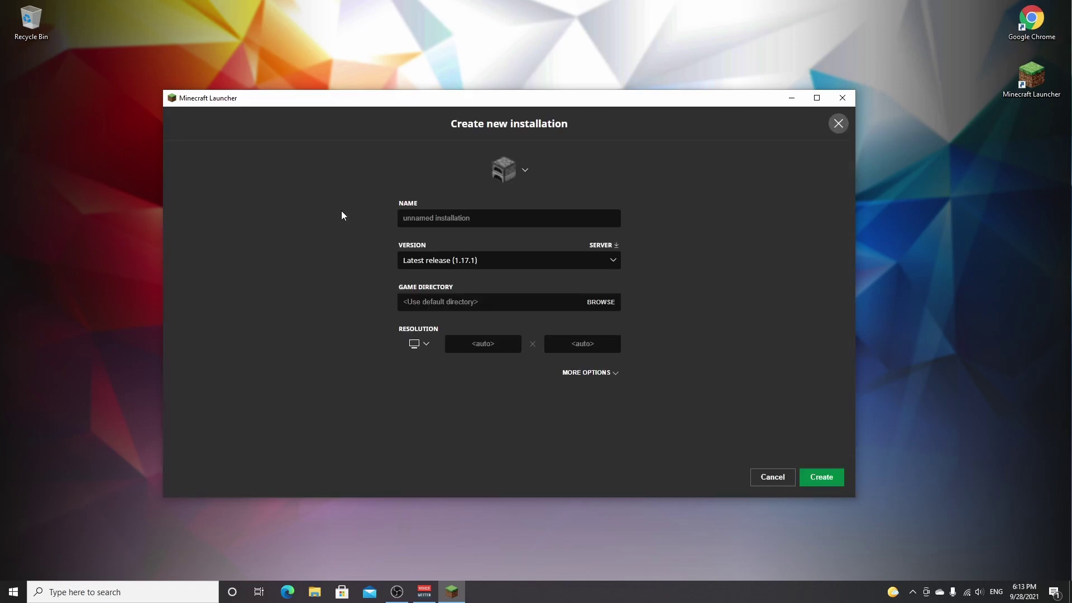
pyautogui.write('Daniel')
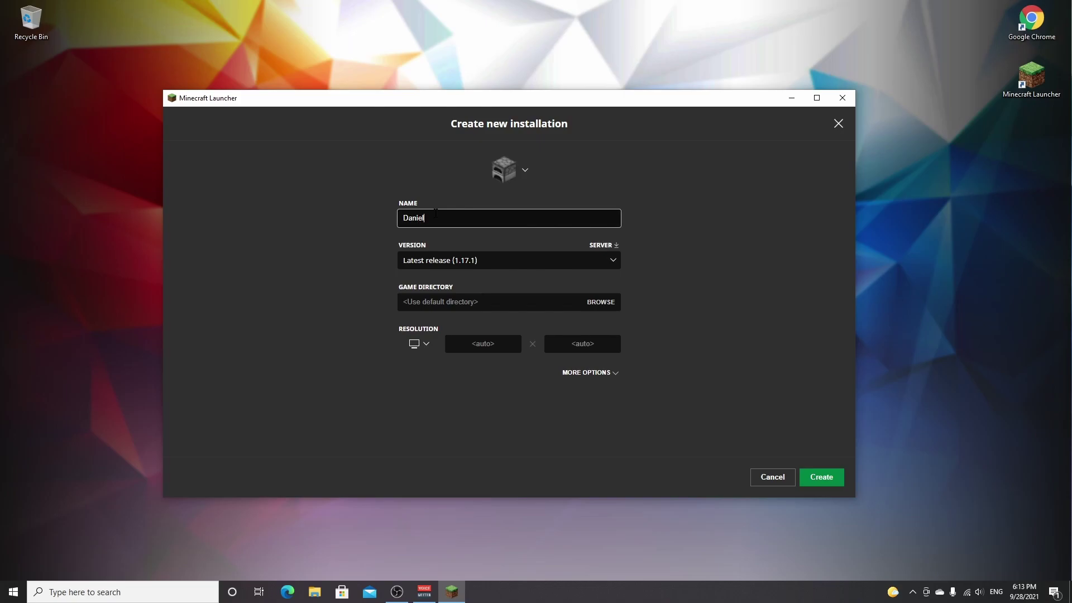
pyautogui.click(474, 263)
pyautogui.scroll(-2, 538, 322)
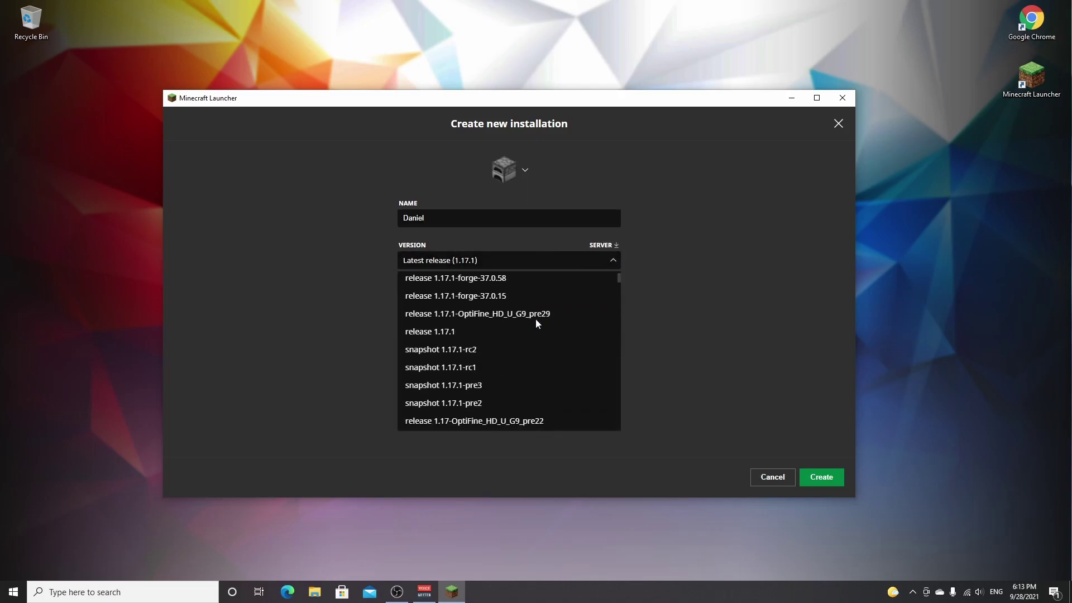
pyautogui.click(445, 334)
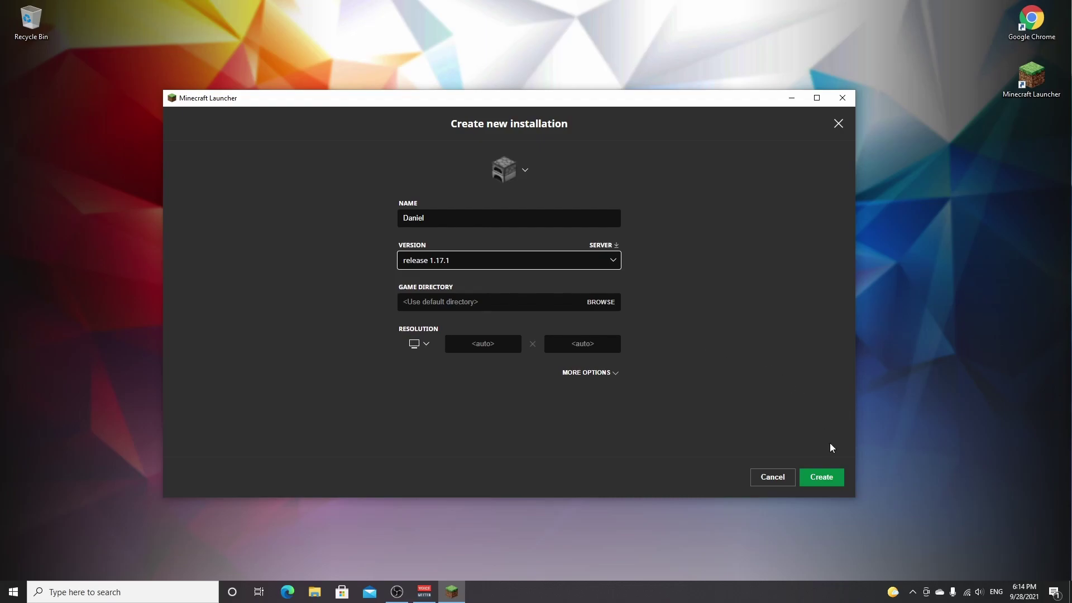
pyautogui.click(820, 479)
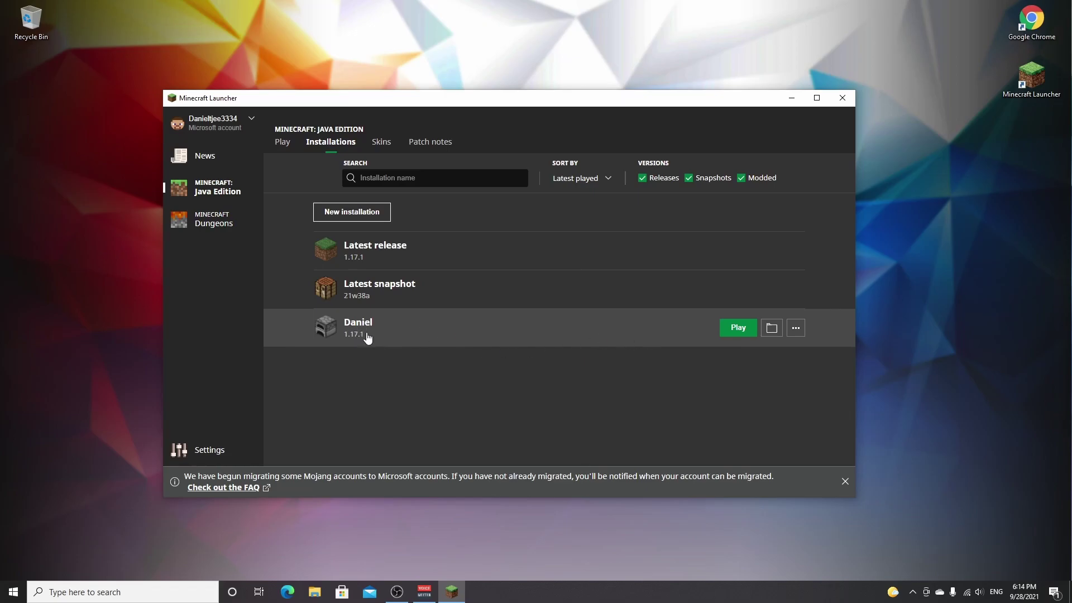
pyautogui.click(737, 328)
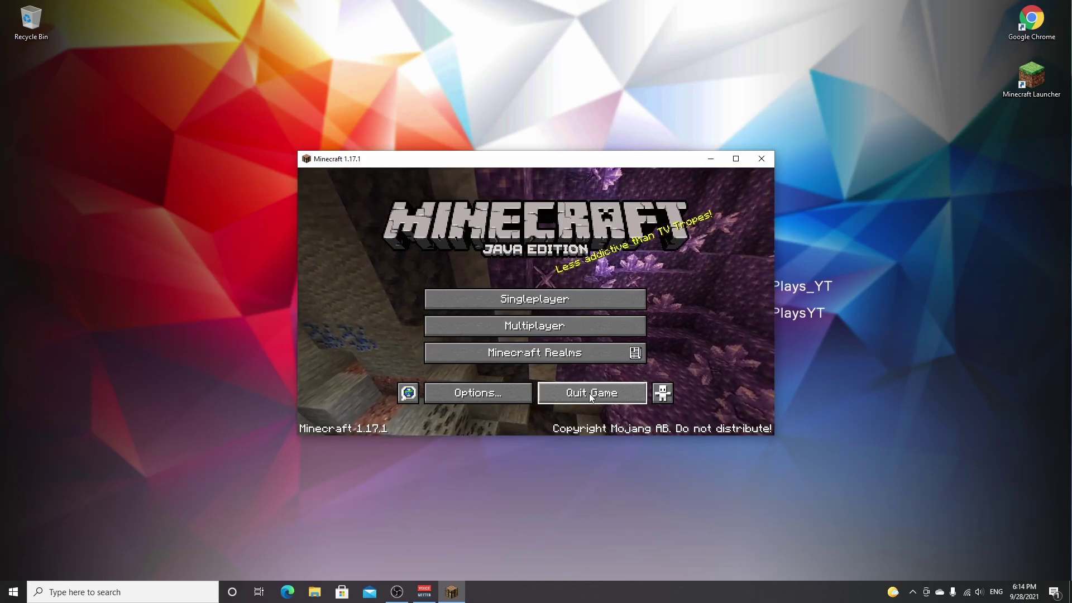
# Step: Quit Minecraft 1.17.1 from its main menu and open Google Chrome
pyautogui.click(590, 395)
pyautogui.doubleClick(1031, 20)
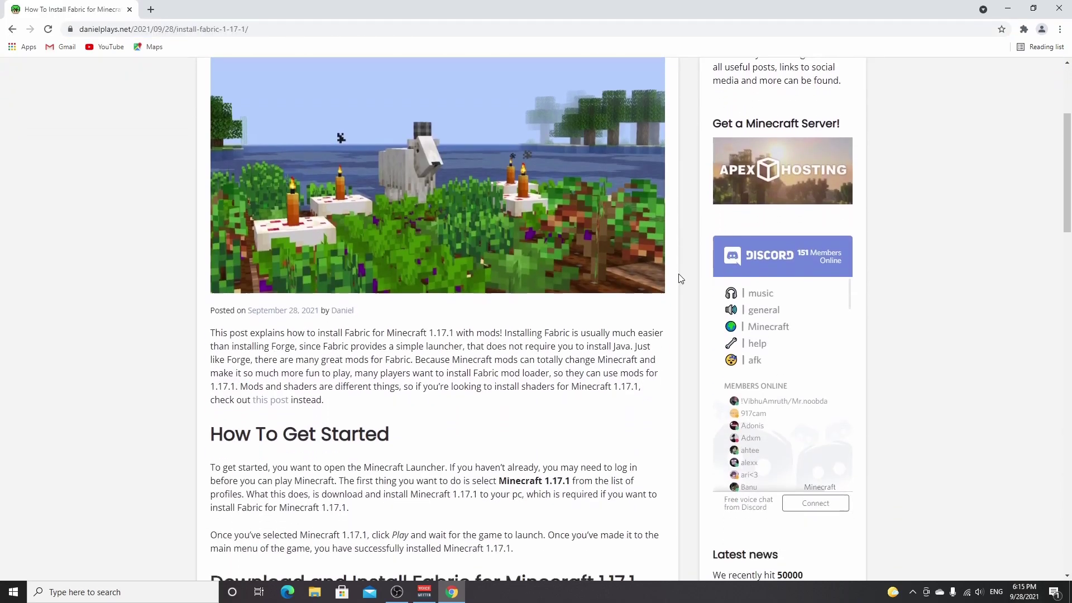
# Step: Open the guide's Fabric Mod loader link in a new tab and switch to fabricmc.net
pyautogui.scroll(-5, 678, 276)
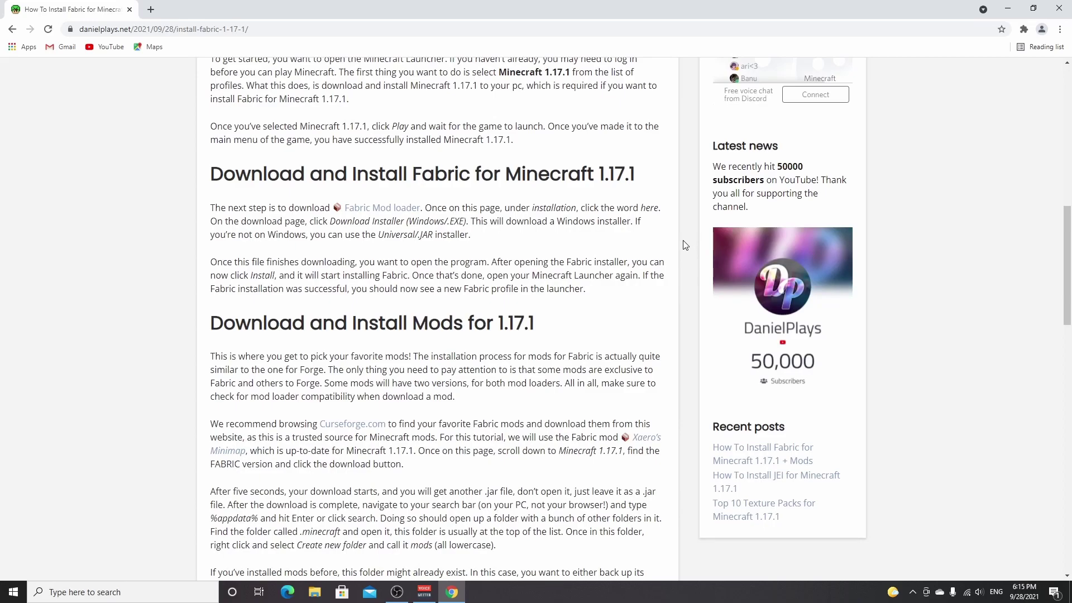
pyautogui.click(379, 210)
pyautogui.hotkey('ctrl', 'shift', 'Tab')
pyautogui.hotkey('ctrl', 'Tab')
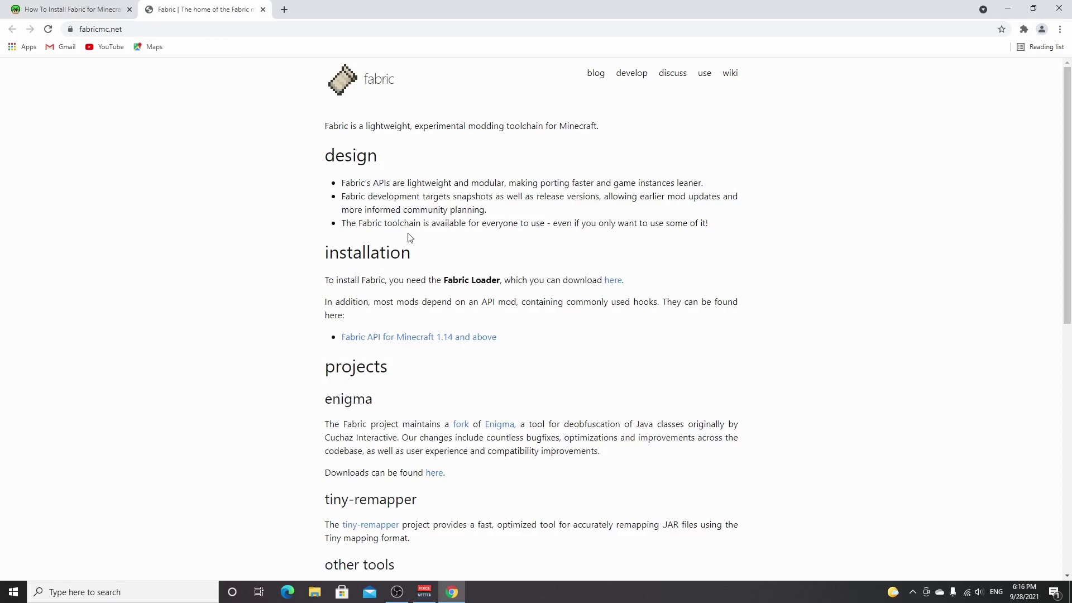
# Step: Download the Windows .EXE Fabric installer from the Fabric Loader download page
pyautogui.moveTo(325, 252); pyautogui.dragTo(422, 261)
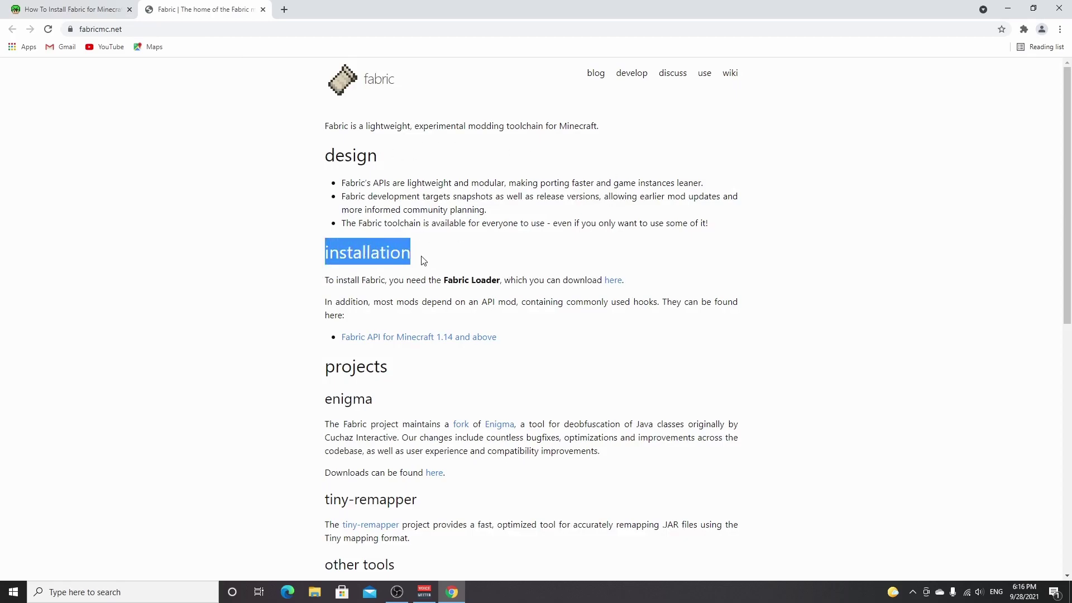
pyautogui.click(423, 262)
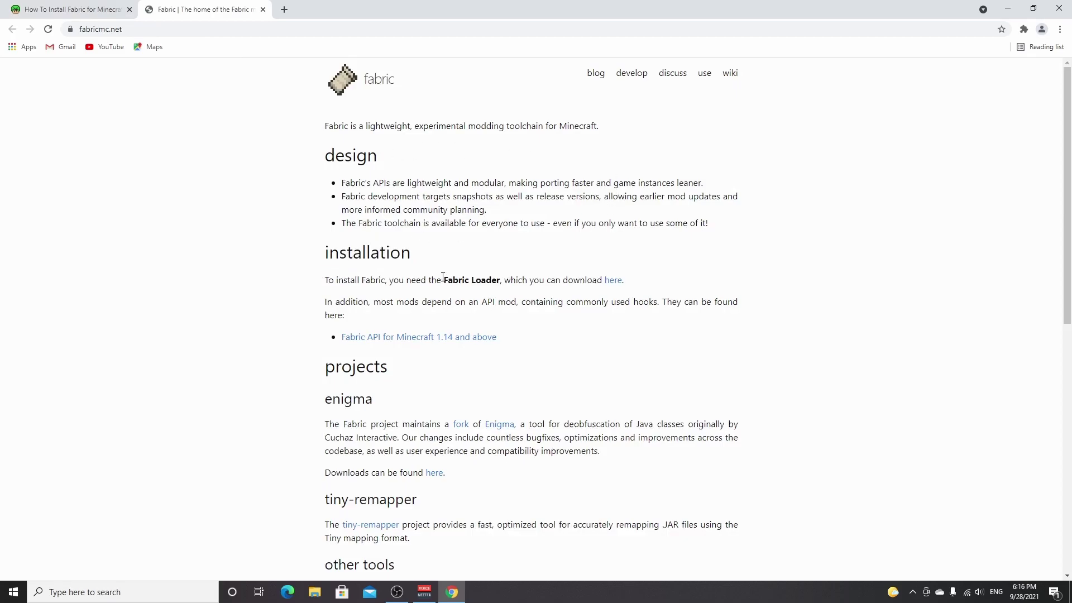
pyautogui.click(613, 282)
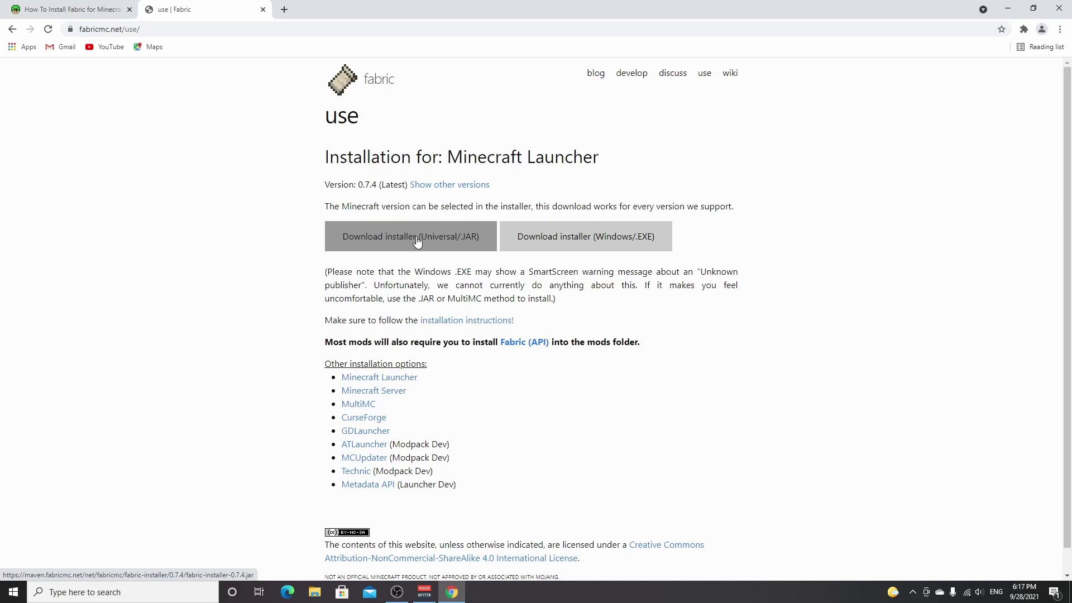
pyautogui.click(589, 239)
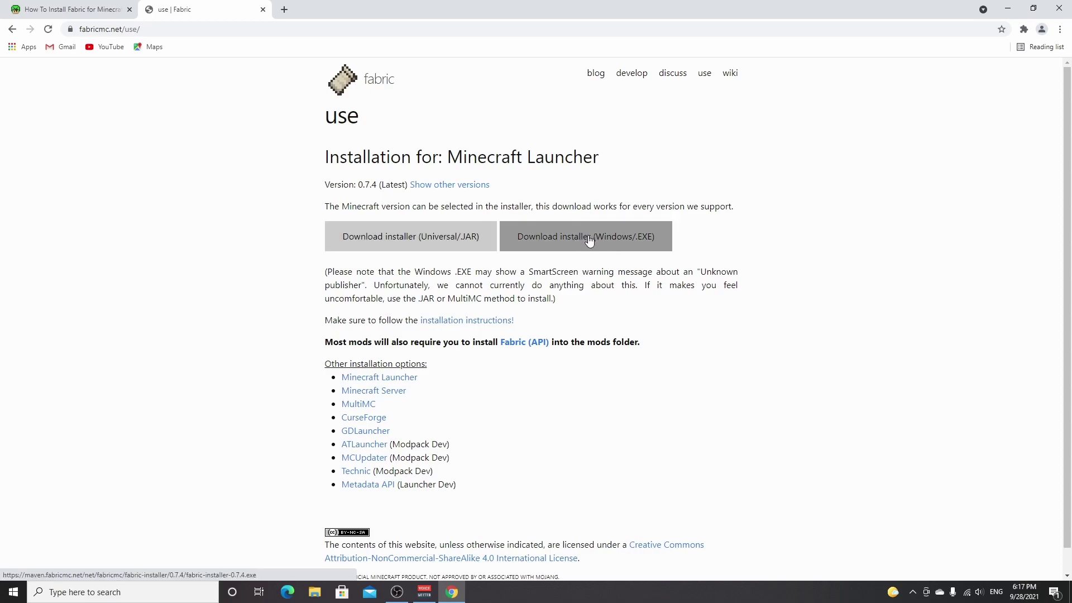
# Step: Install Fabric Loader 0.11.7 for Minecraft 1.17.1, then close the installer and Fabric tab
pyautogui.click(65, 567)
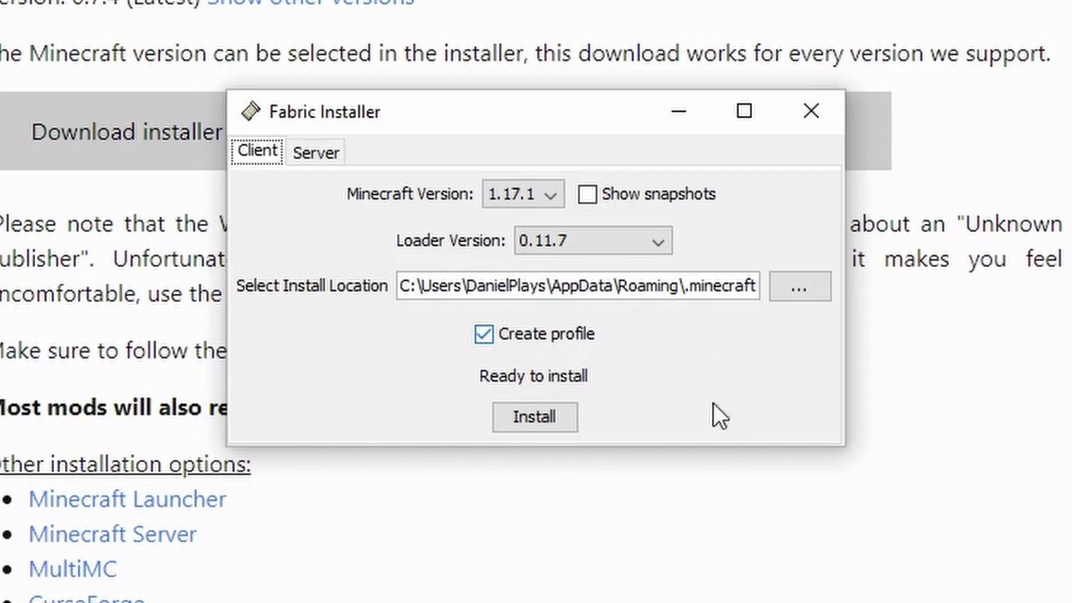
pyautogui.click(535, 417)
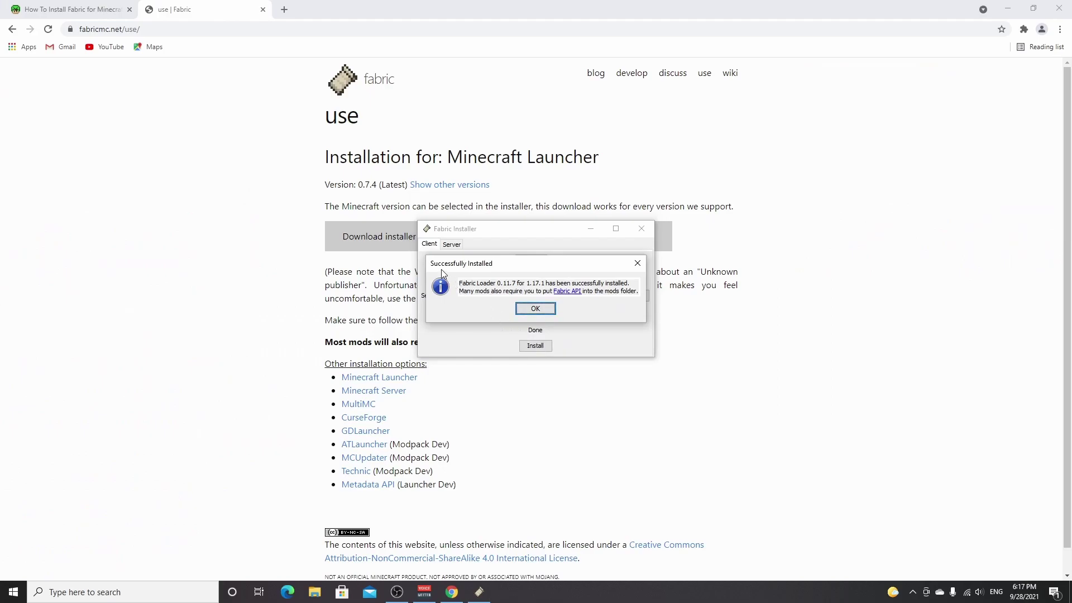
pyautogui.click(537, 308)
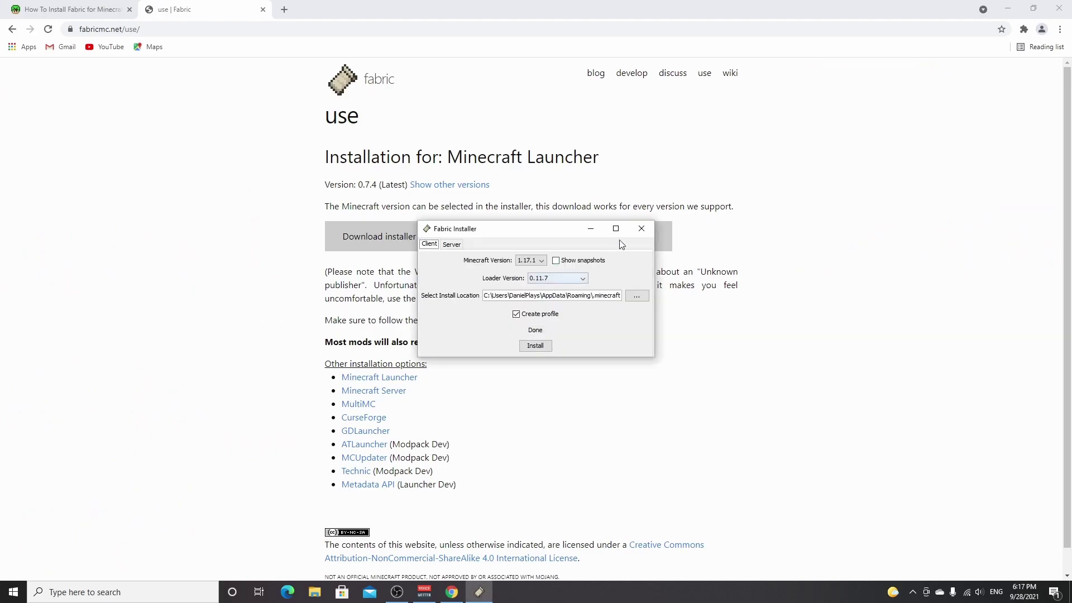
pyautogui.click(640, 228)
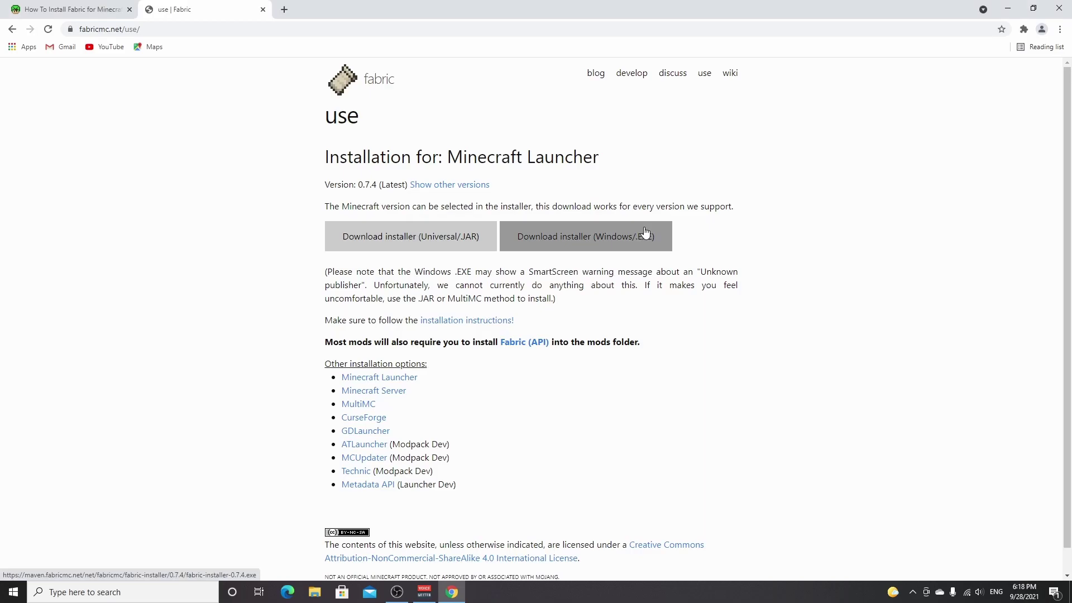
pyautogui.hotkey('ctrl', 'w')
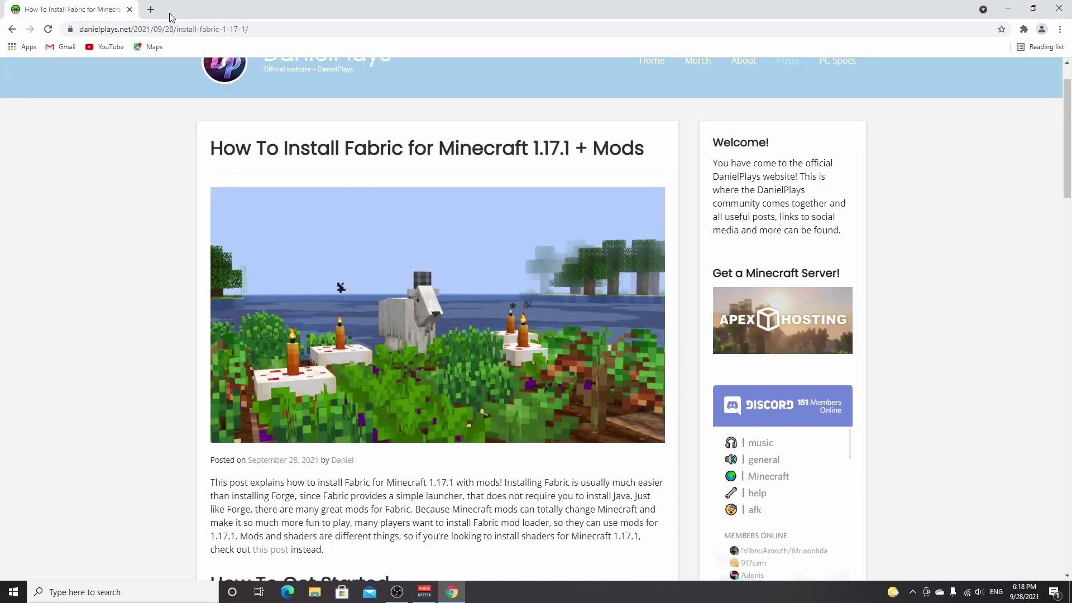
# Step: Download sodium-fabric-mc1.17.1-0.3.2+build.7.jar from GitHub releases, keep it, and place it on the desktop
pyautogui.scroll(-10, 285, 232)
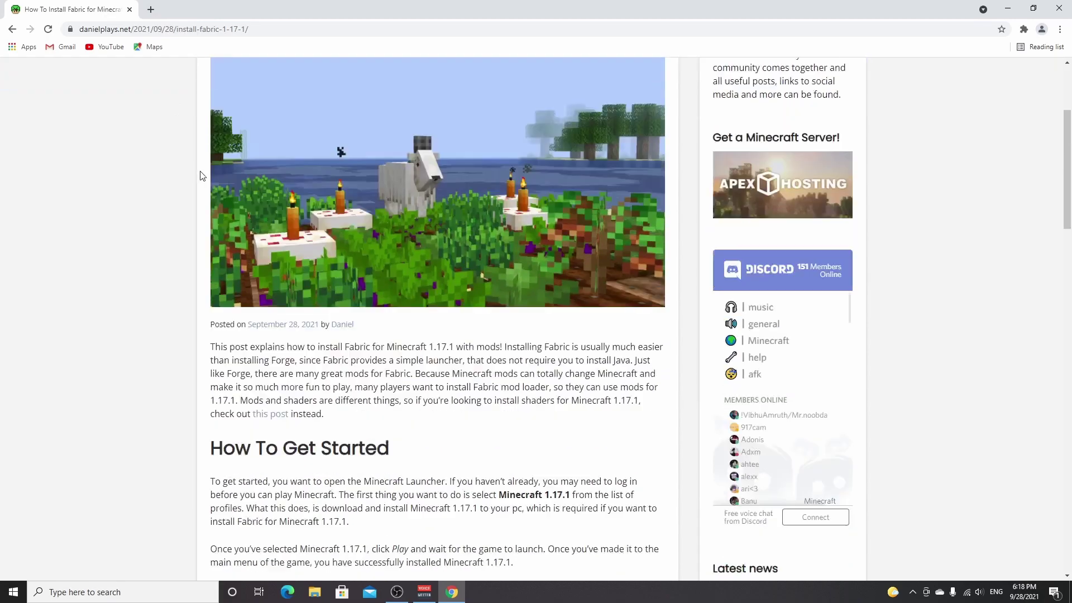
pyautogui.scroll(-8, 284, 232)
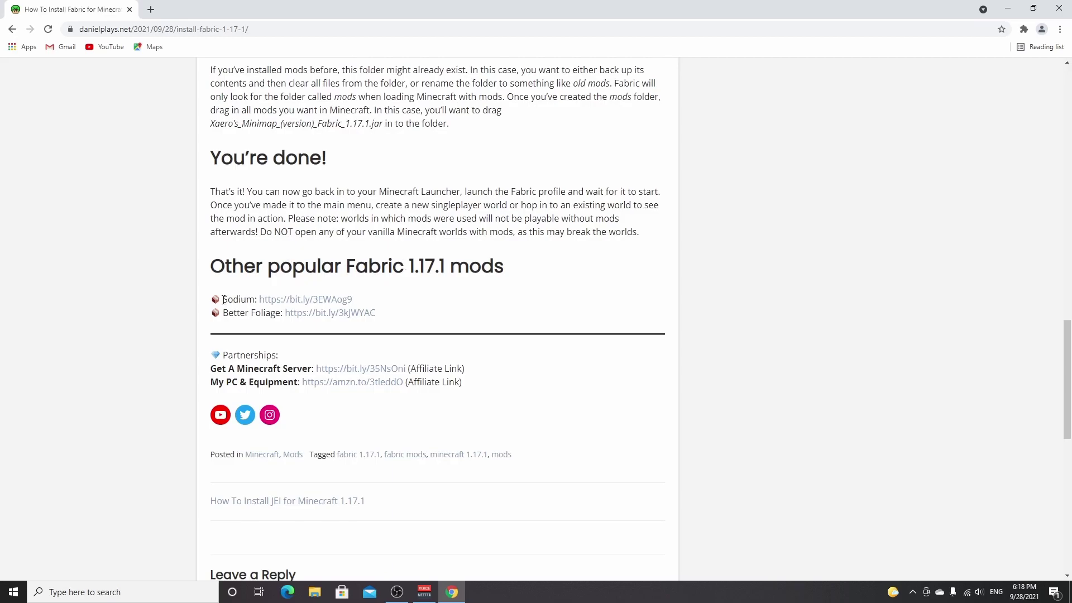
pyautogui.click(309, 303)
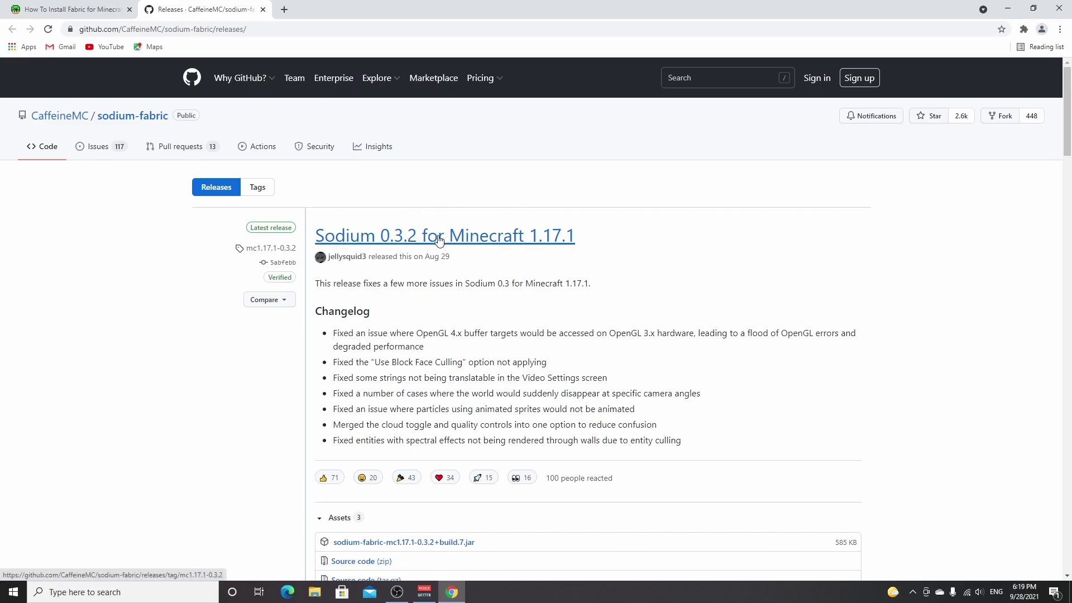
pyautogui.scroll(-3, 445, 330)
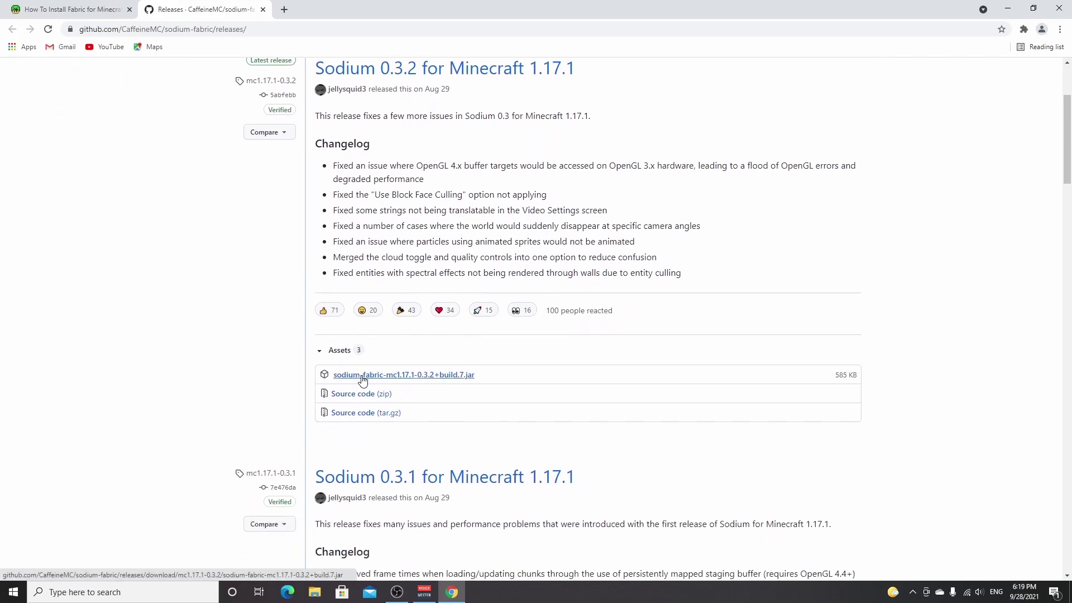
pyautogui.click(403, 375)
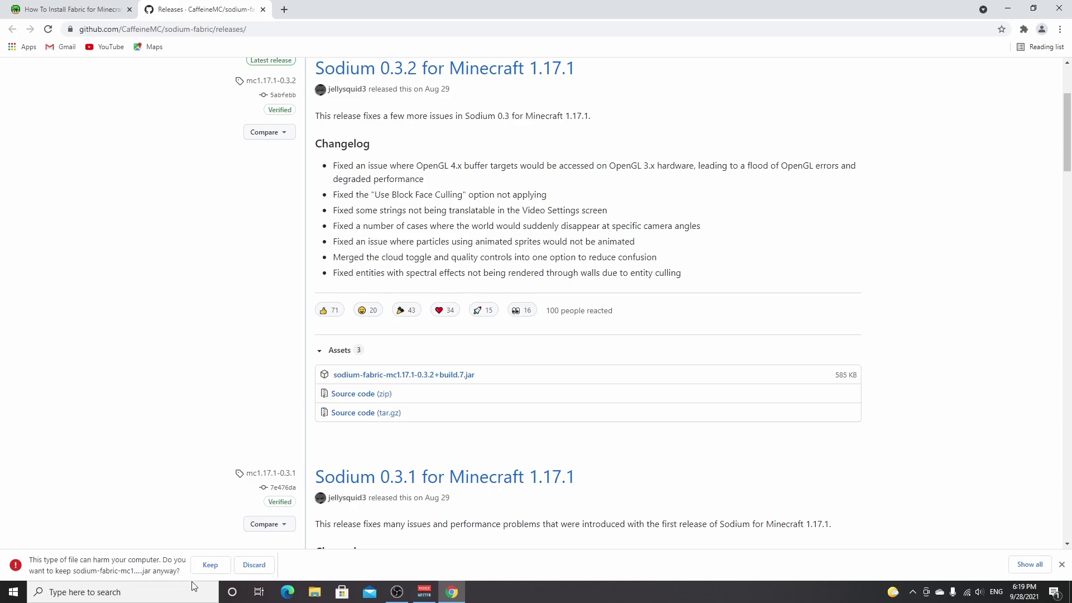
pyautogui.click(210, 565)
pyautogui.moveTo(62, 565); pyautogui.dragTo(35, 73)
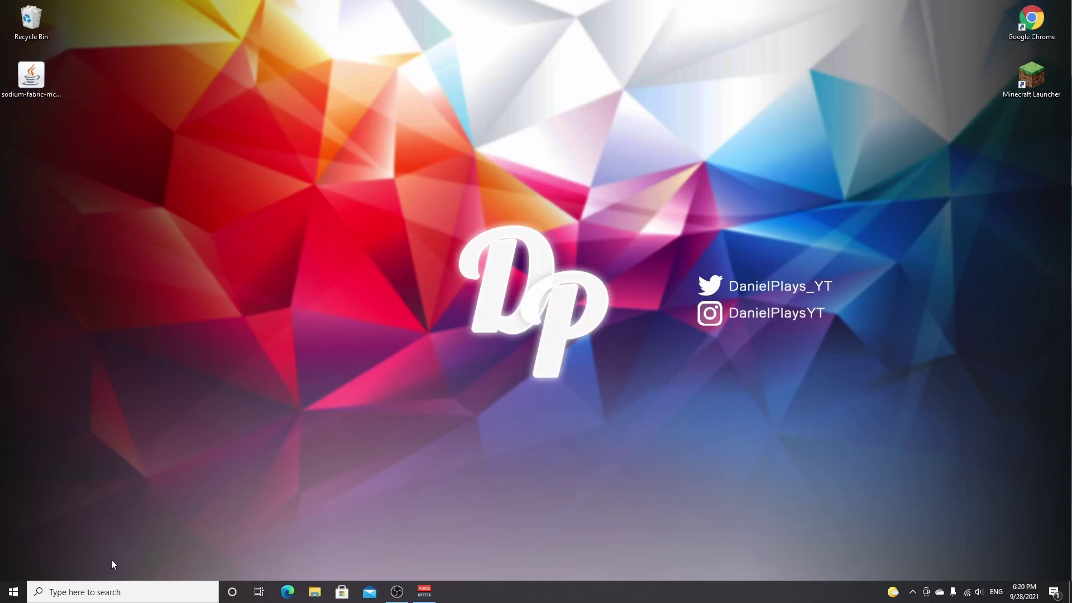
# Step: Open the .minecraft folder in AppData Roaming via a %appdata% search
pyautogui.click(112, 591)
pyautogui.write('%appdata%')
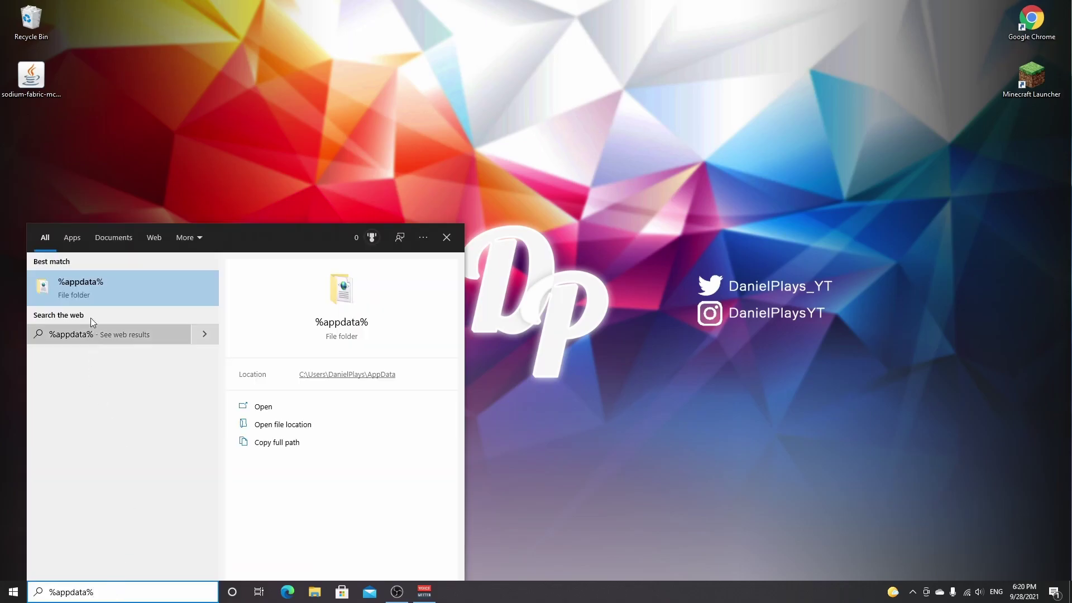
pyautogui.click(106, 289)
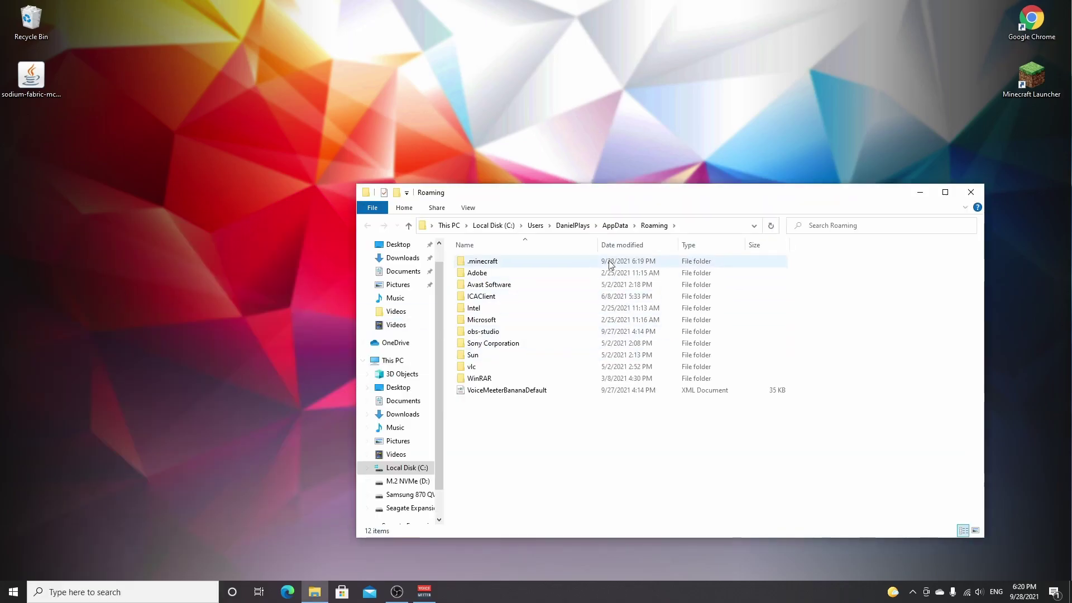
pyautogui.doubleClick(471, 262)
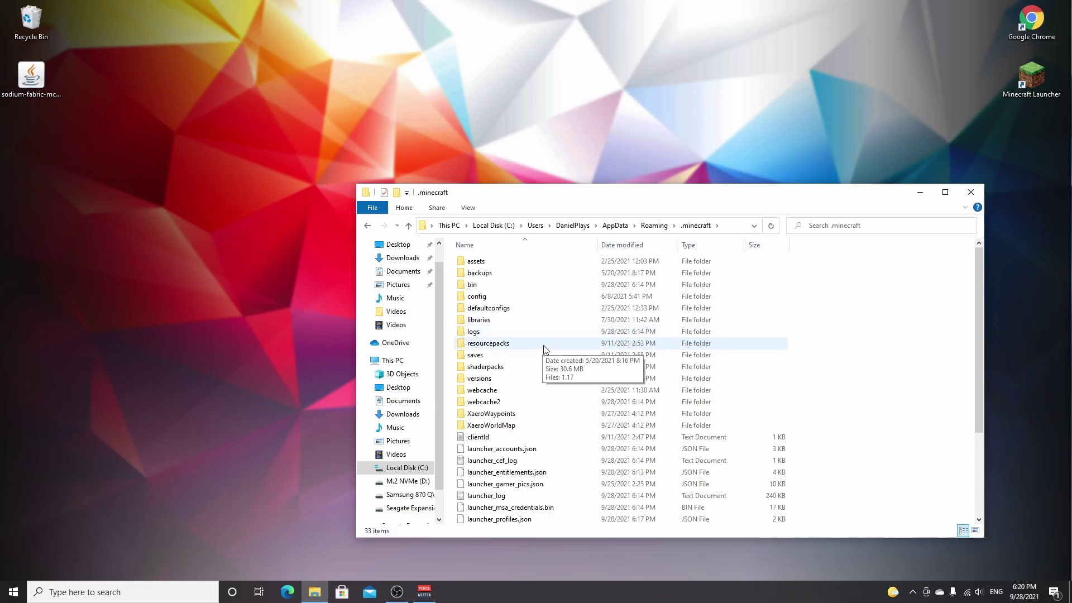
# Step: Create a mods folder in .minecraft and move the Sodium jar into it
pyautogui.rightClick(832, 337)
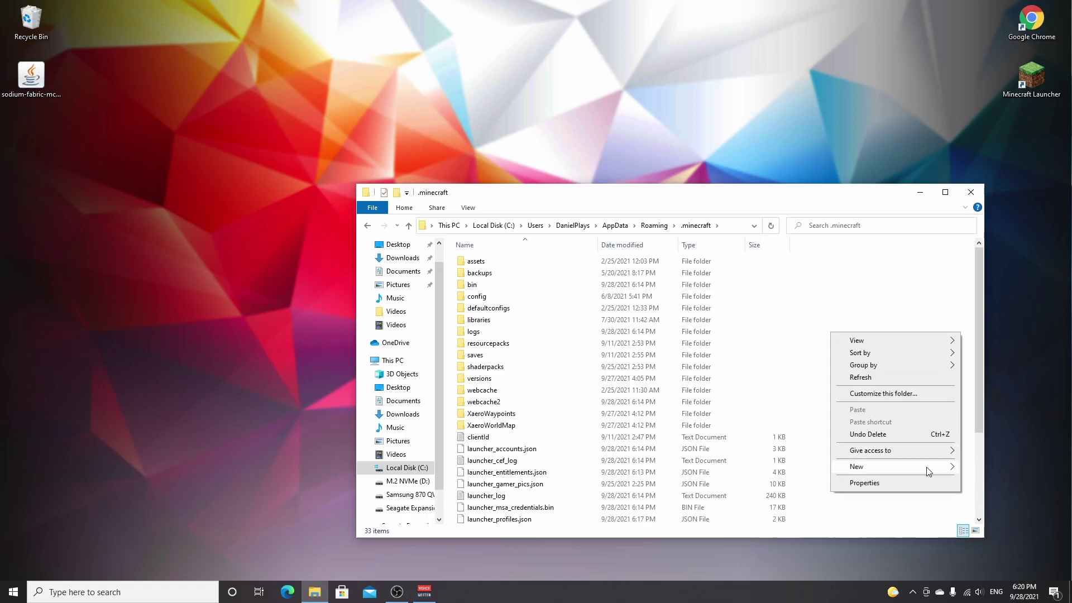
pyautogui.moveTo(926, 472)
pyautogui.click(793, 468)
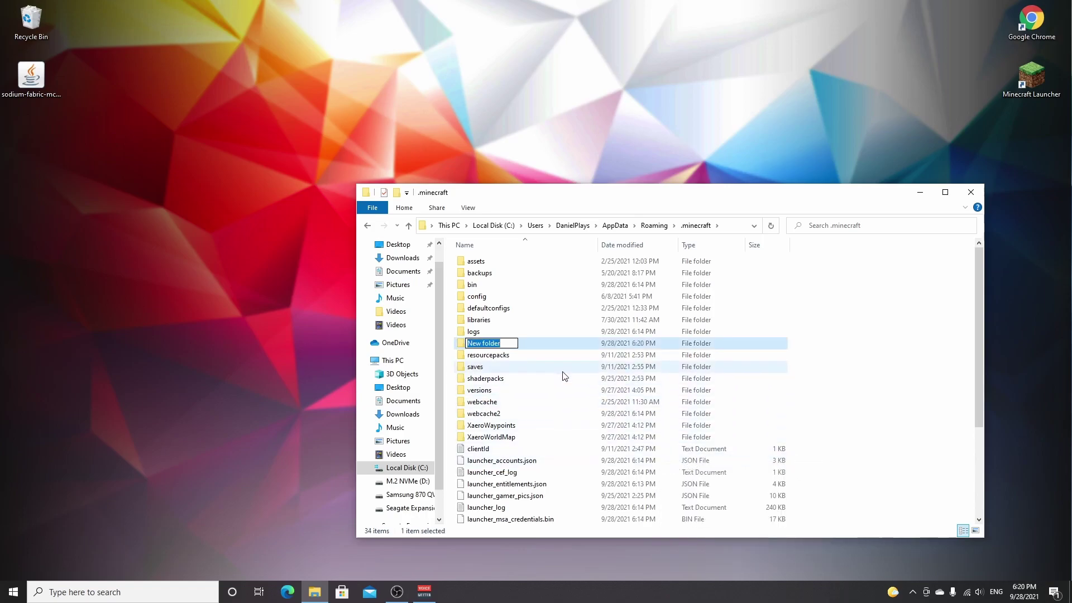
pyautogui.write('mods')
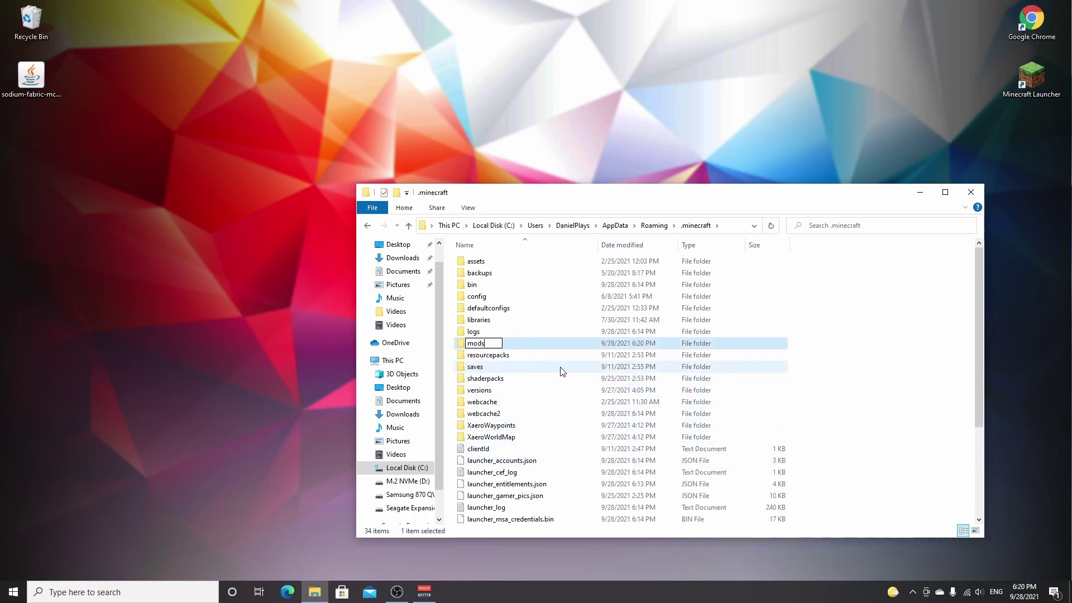
pyautogui.press('Return')
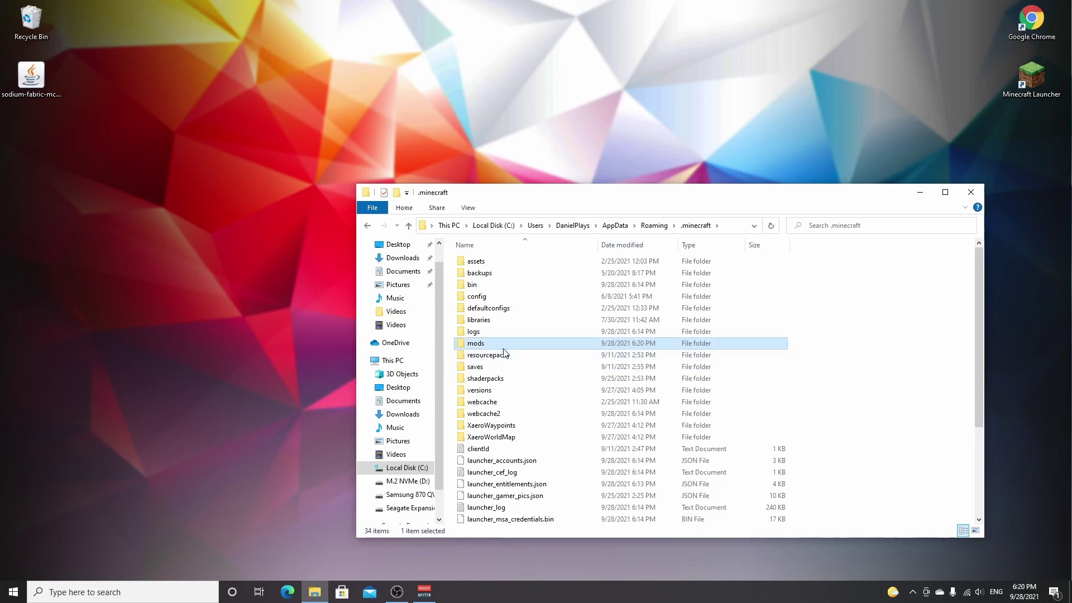
pyautogui.press('Return')
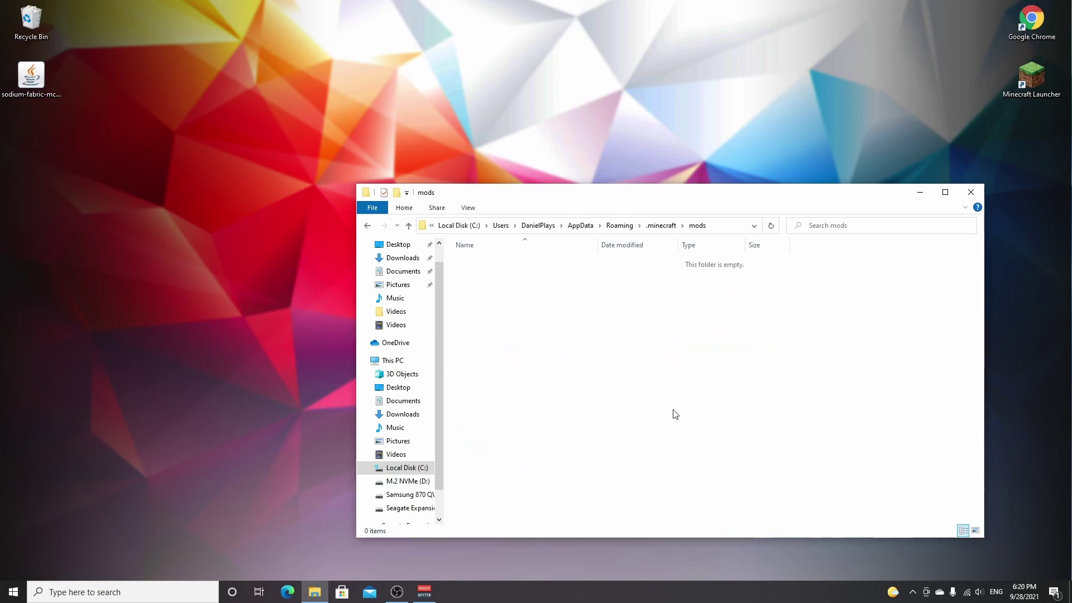
pyautogui.moveTo(31, 76); pyautogui.dragTo(511, 329)
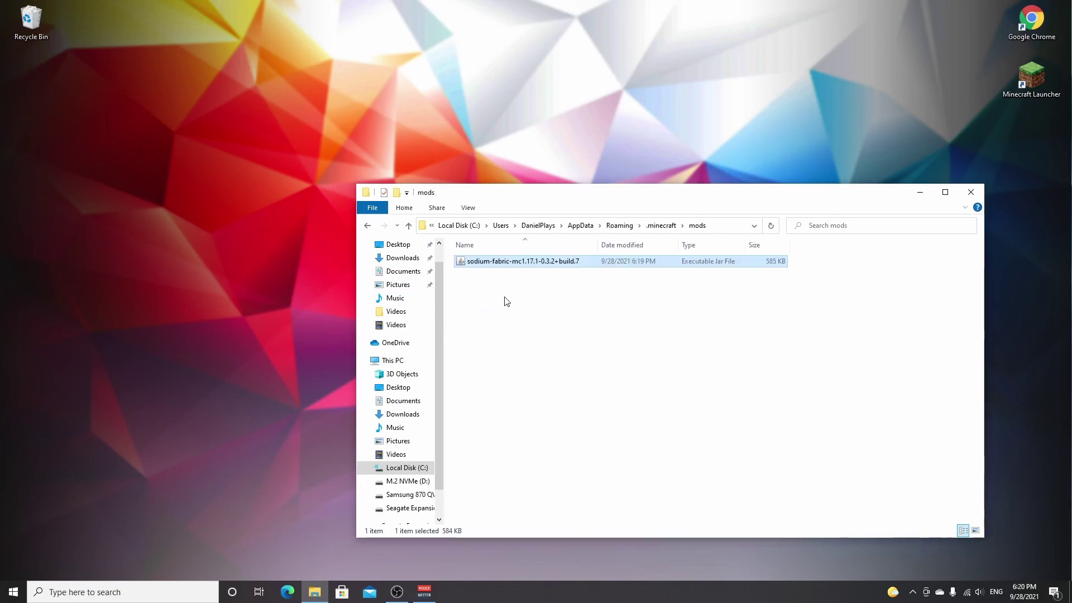
pyautogui.click(624, 295)
# Step: Close Explorer and find the fabric-loader-1.17.1 installation in Minecraft Launcher by searching 'fabr'
pyautogui.click(970, 191)
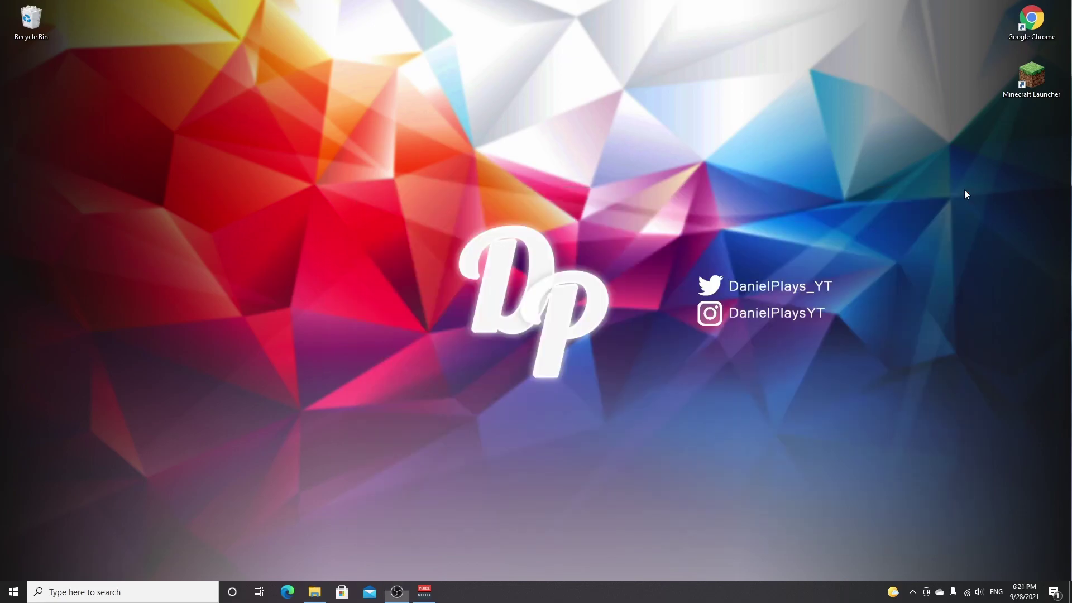
pyautogui.doubleClick(1024, 89)
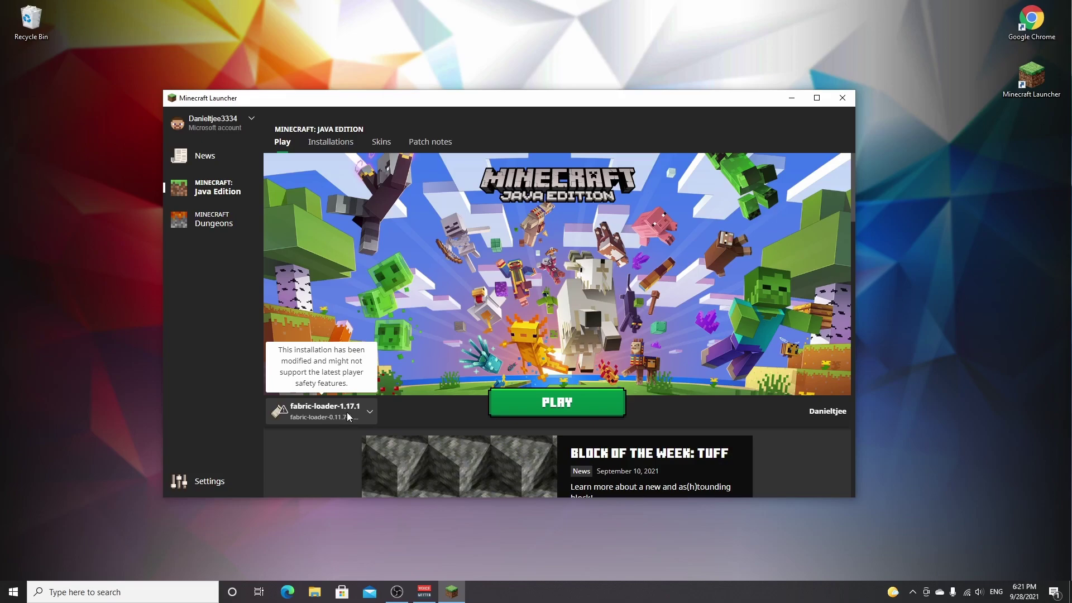
pyautogui.click(330, 141)
pyautogui.click(396, 177)
pyautogui.write('fabric')
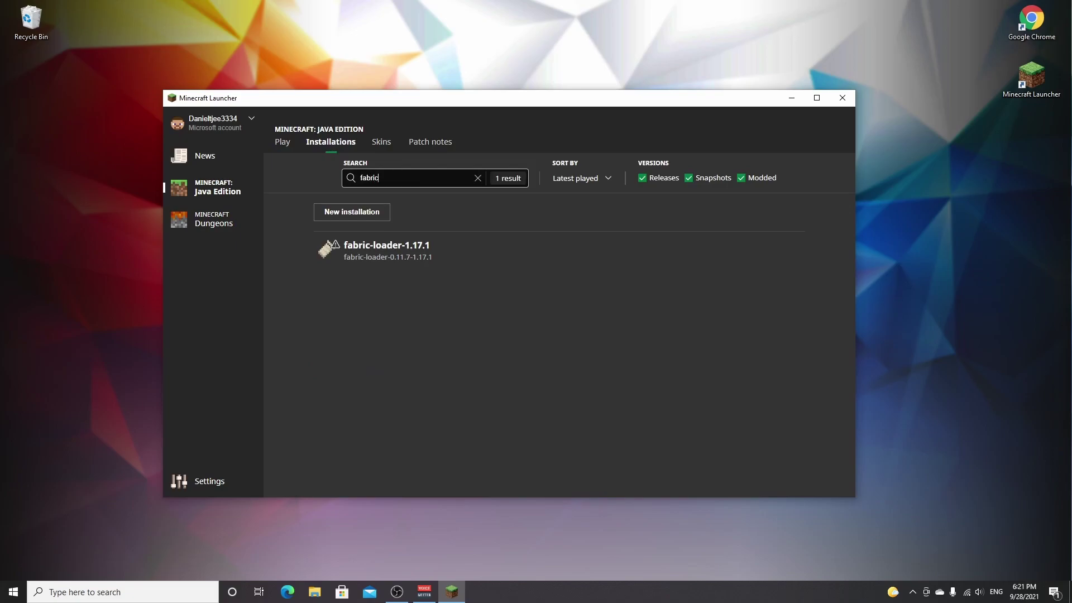
pyautogui.moveTo(394, 258)
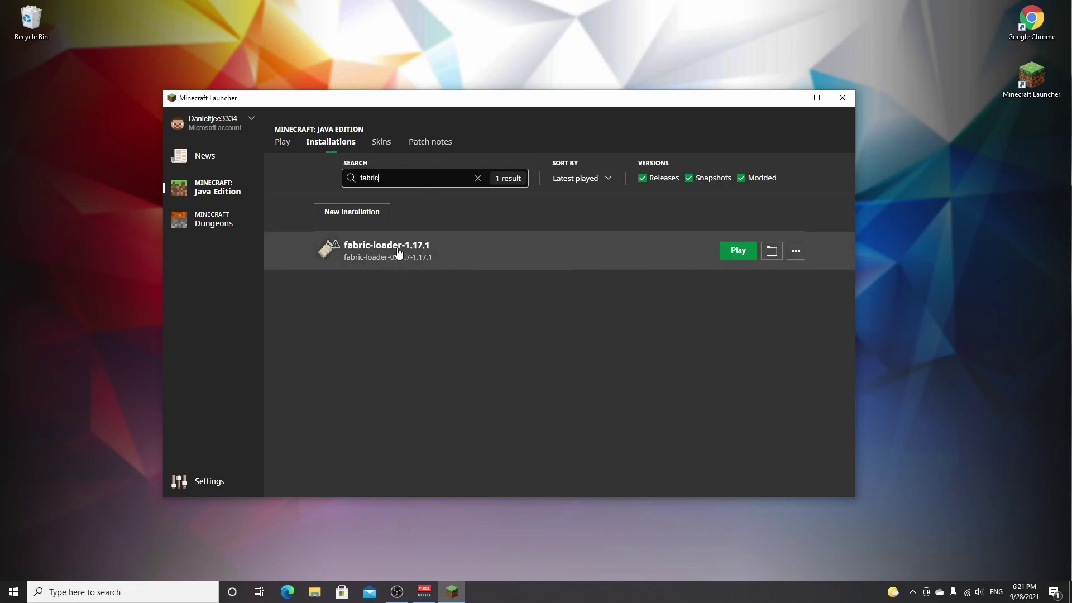
# Step: Play fabric-loader-1.17.1, accepting the modified-installation risk warning
pyautogui.click(740, 254)
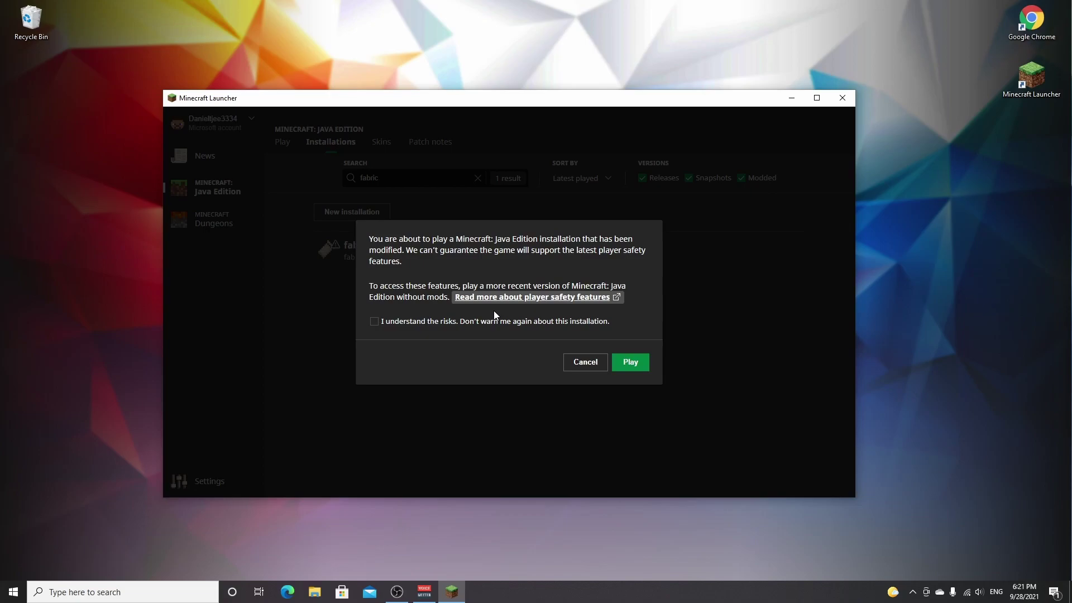
pyautogui.click(374, 323)
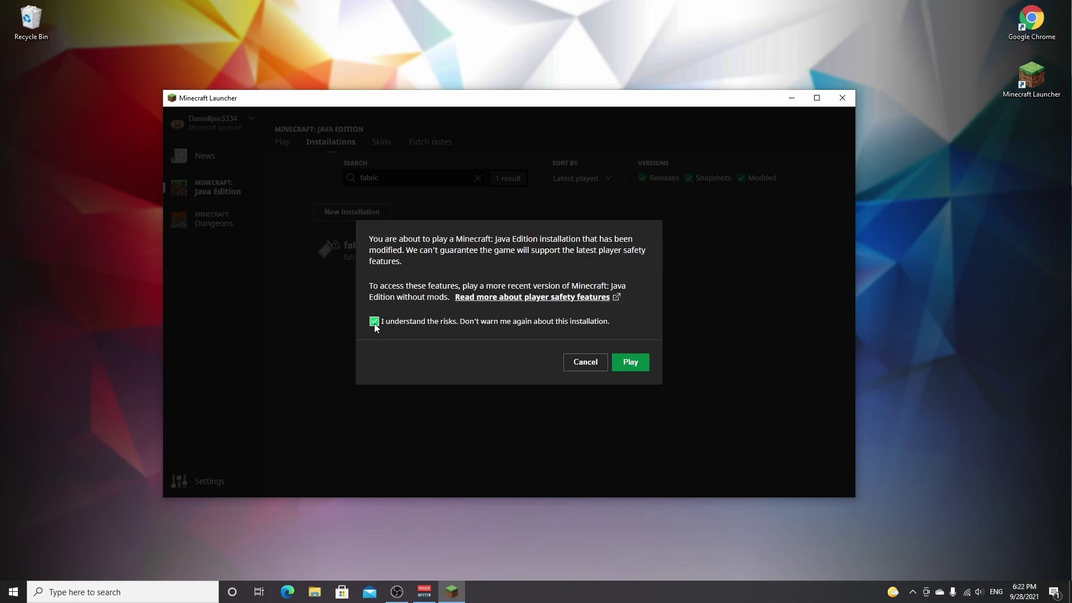
pyautogui.click(631, 363)
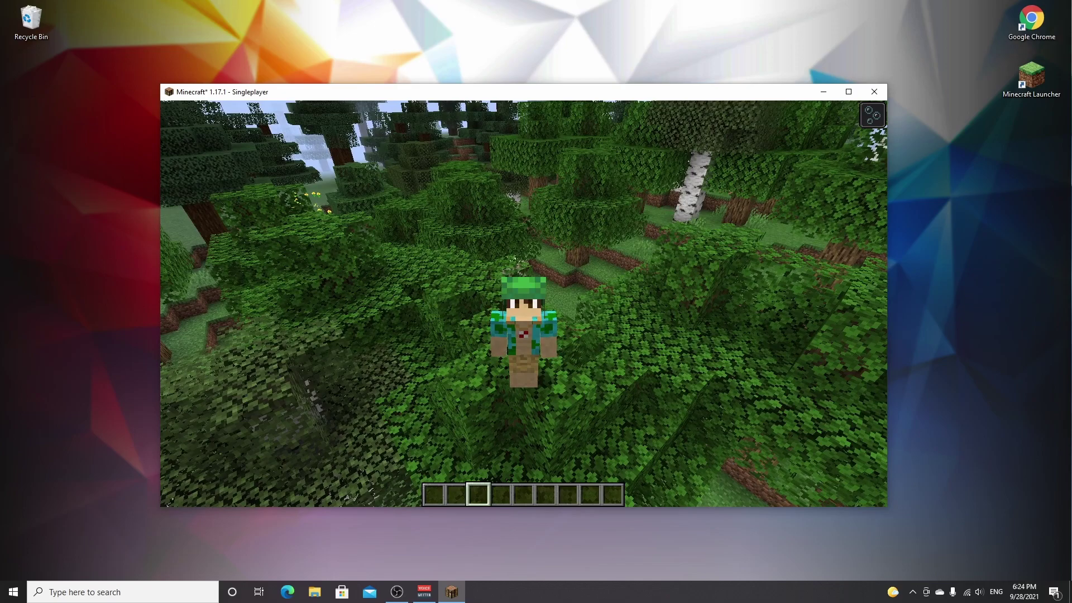
# Step: Open Sodium video settings from the pause menu and browse its Quality and Advanced pages
pyautogui.press('Escape')
pyautogui.click(468, 306)
pyautogui.click(436, 254)
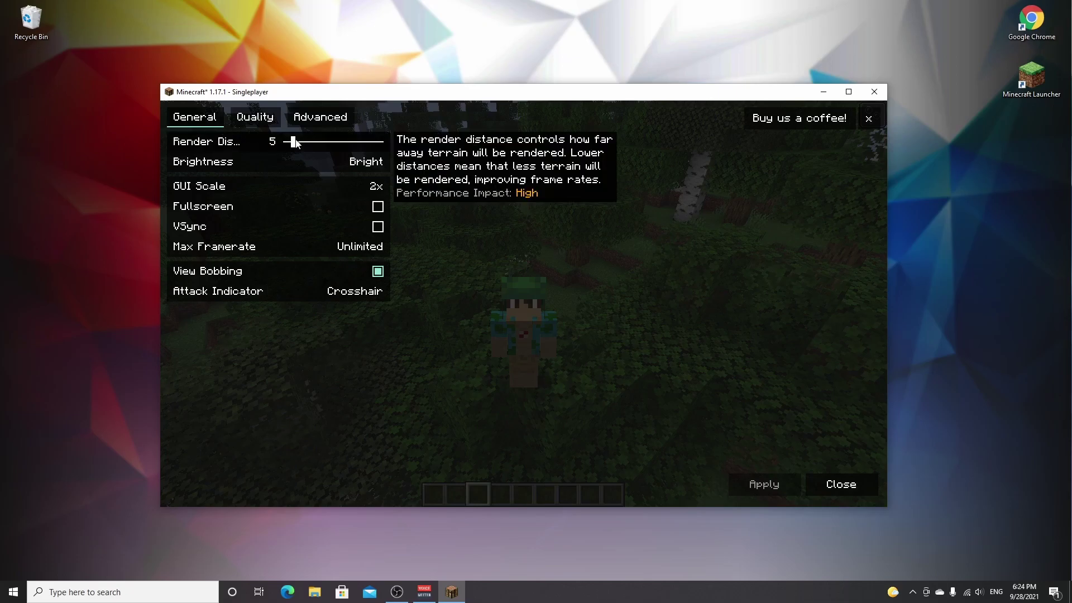
pyautogui.click(255, 118)
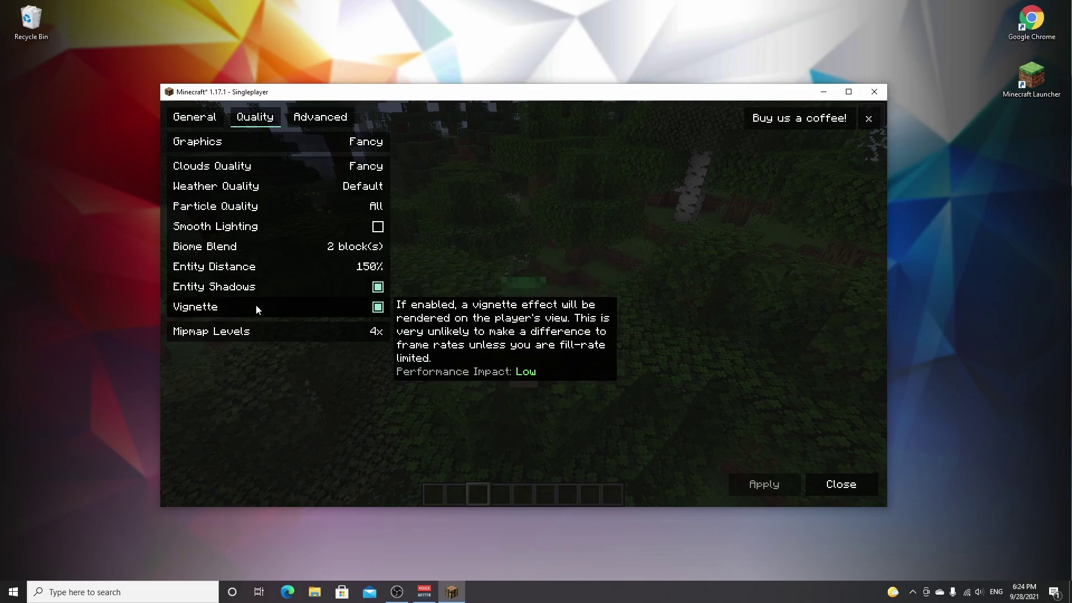
pyautogui.click(299, 120)
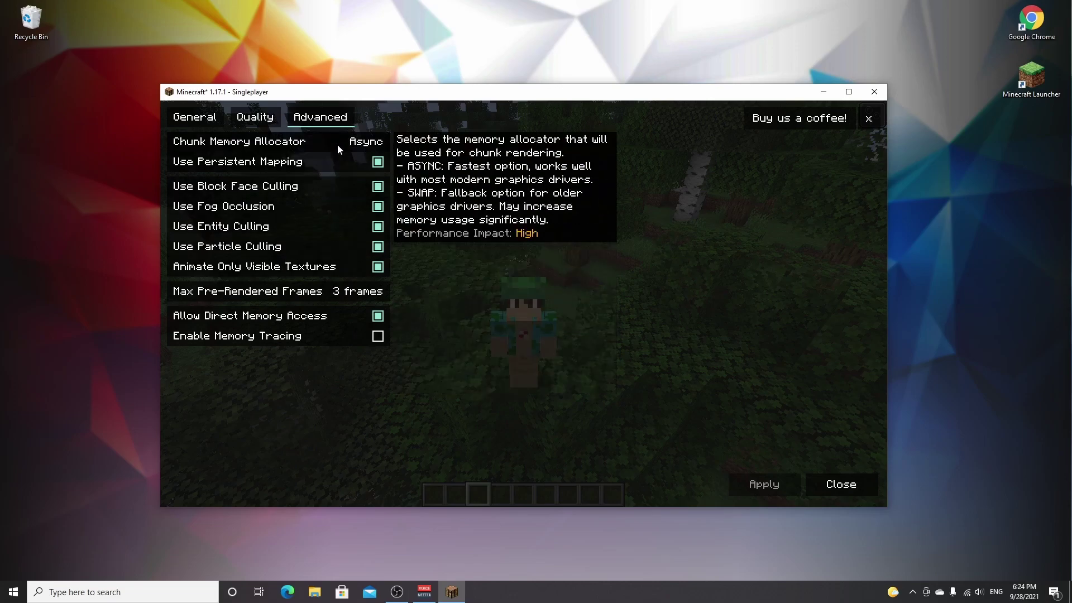
pyautogui.moveTo(329, 292)
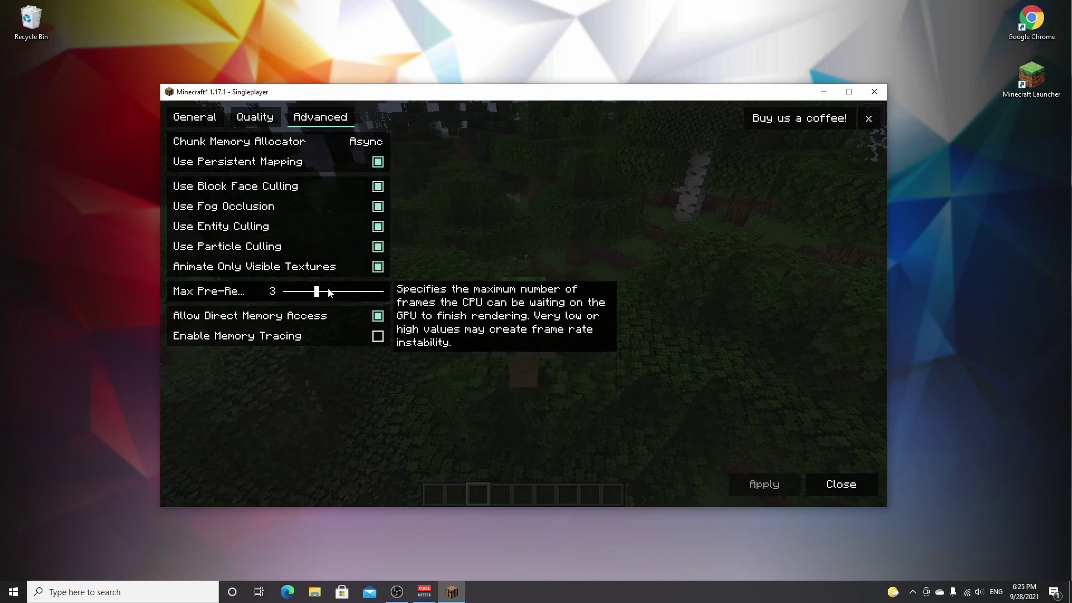